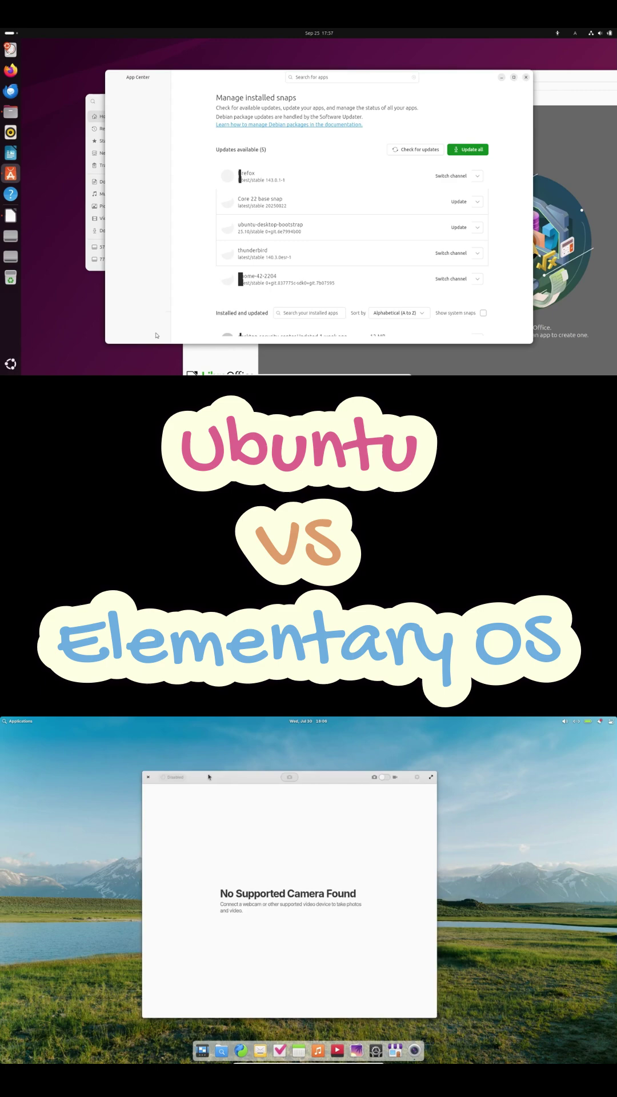
Drag the elementary OS Camera window out of the way before closing it
left_click_drag(208, 777, 185, 765)
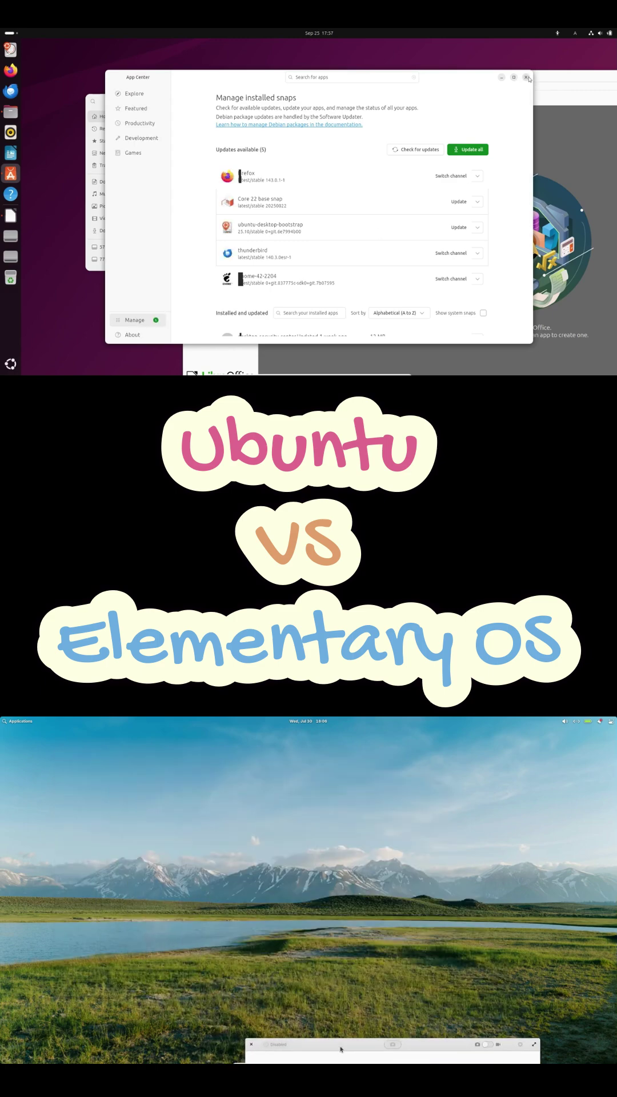